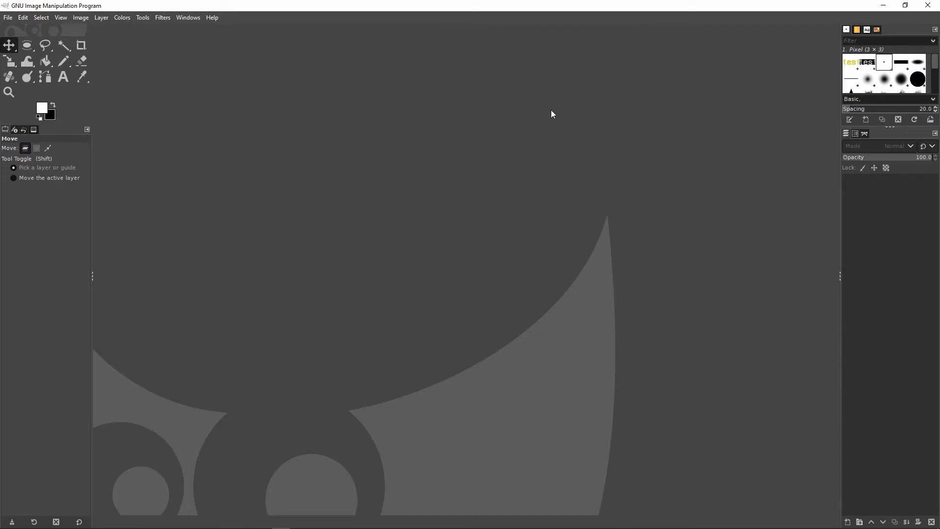
# Open the image invashion.png
pyautogui.click(7, 18)
pyautogui.click(30, 54)
pyautogui.doubleClick(115, 172)
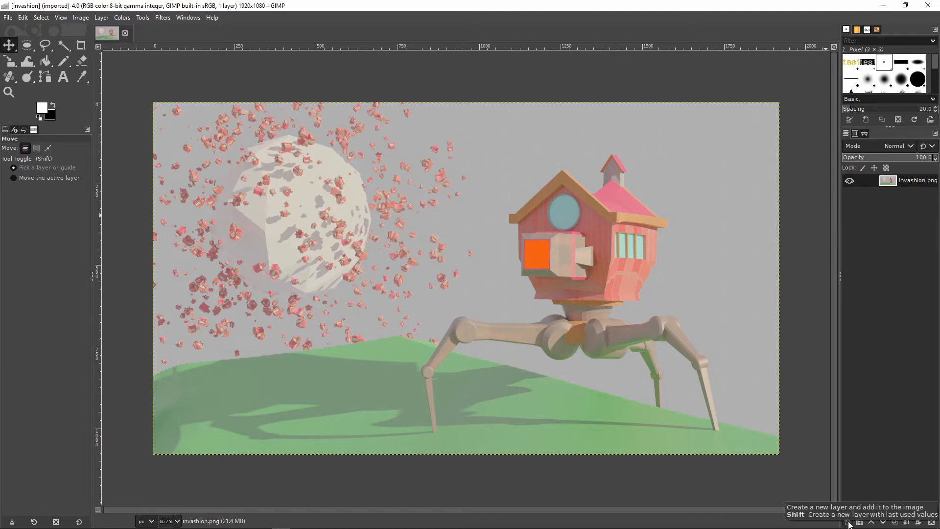
# Add a new 1920 × 1080 px layer filled with transparency above the image
pyautogui.click(851, 521)
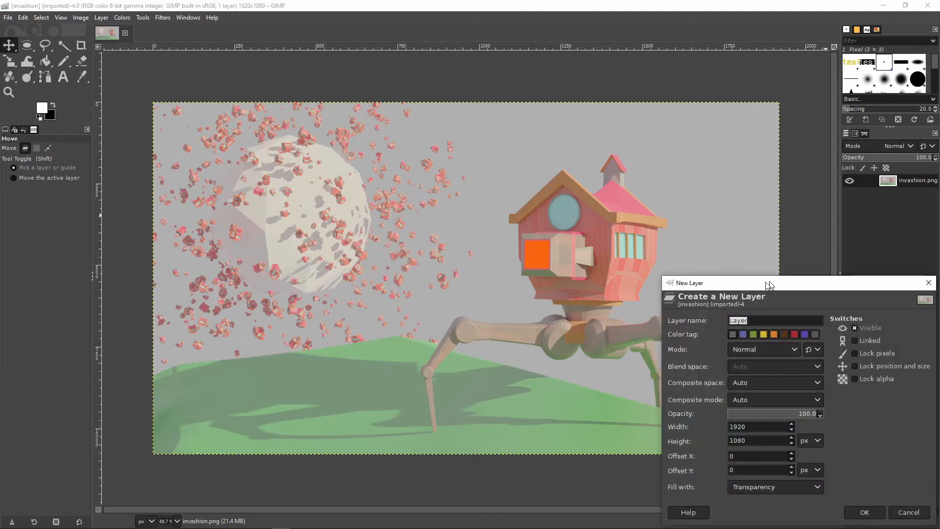
pyautogui.moveTo(769, 285); pyautogui.dragTo(460, 118)
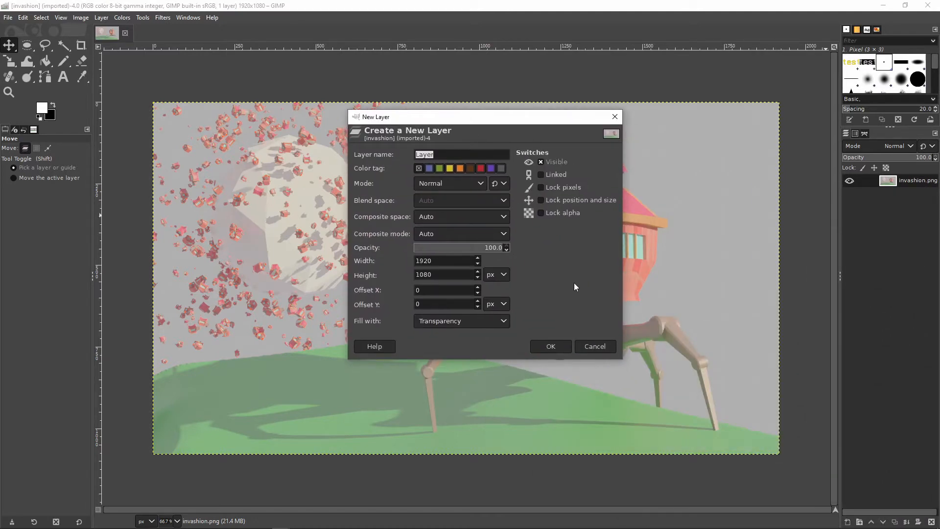
pyautogui.click(497, 321)
pyautogui.click(498, 321)
pyautogui.click(498, 321)
pyautogui.click(500, 321)
pyautogui.click(563, 345)
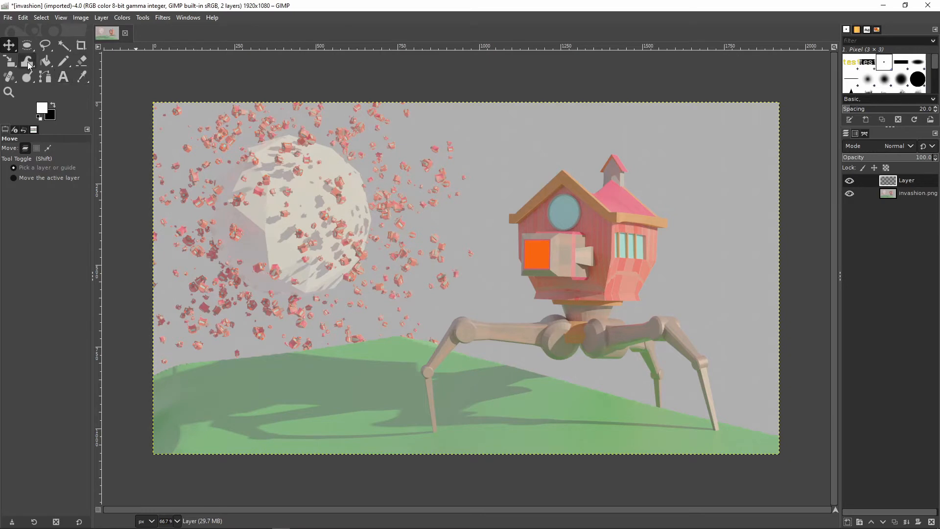
# Set the Text tool's colour to bright green 0bff00
pyautogui.click(67, 76)
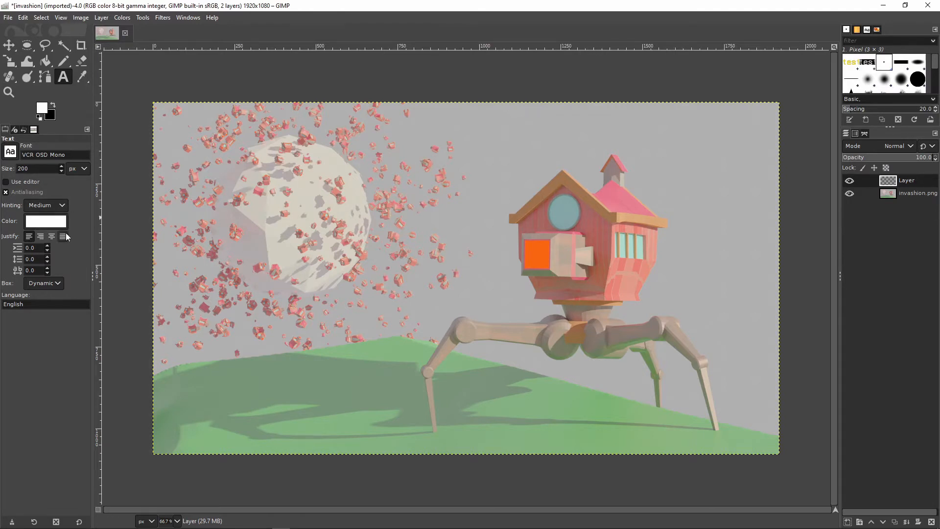
pyautogui.click(52, 225)
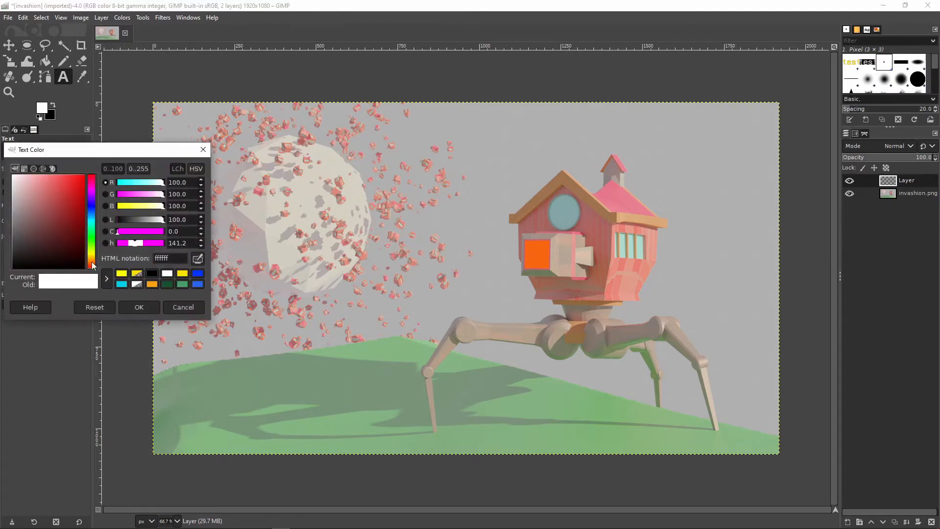
pyautogui.moveTo(90, 262); pyautogui.dragTo(108, 173)
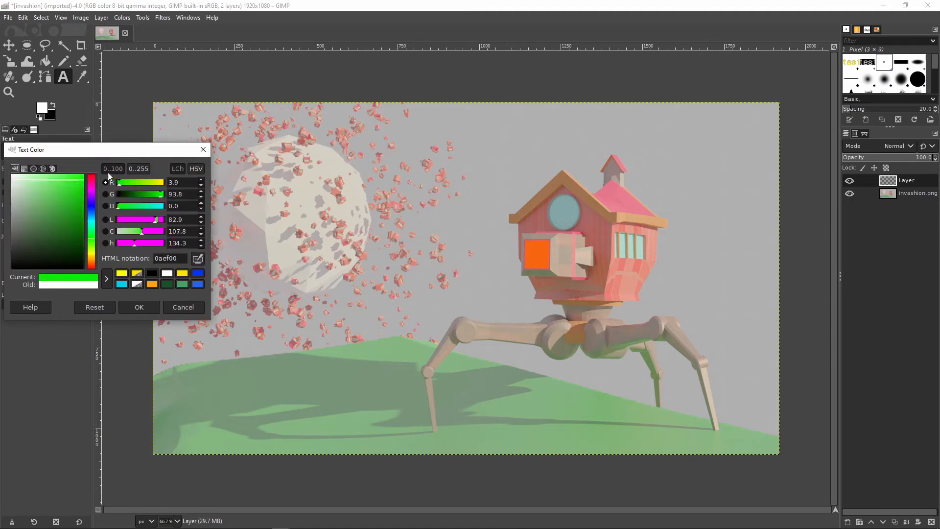
pyautogui.click(140, 307)
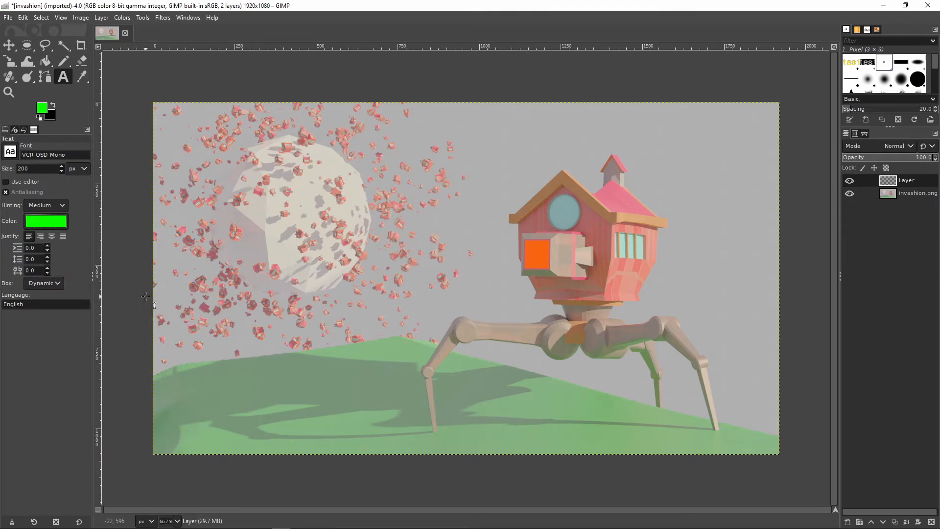
# Add the text "test" between the white sphere and the house, in VCR OSD Mono at 200 px
pyautogui.click(360, 179)
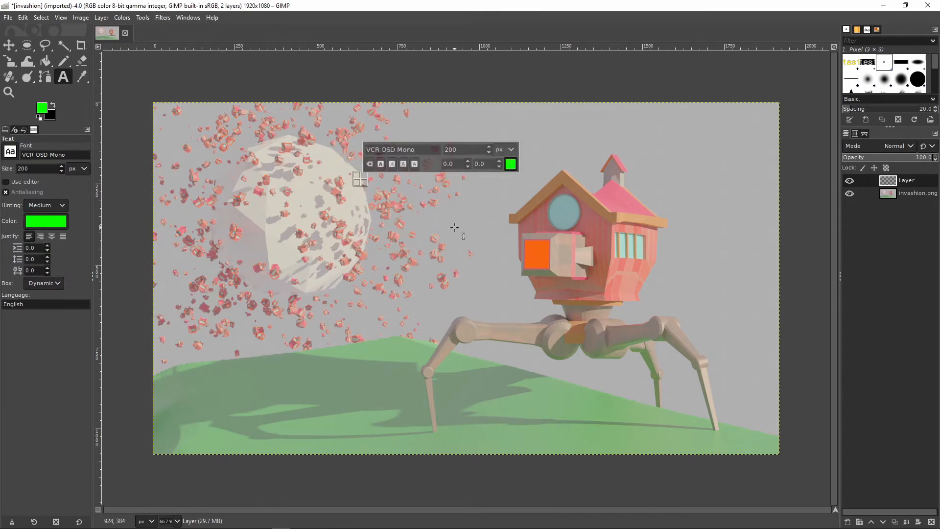
pyautogui.write('test')
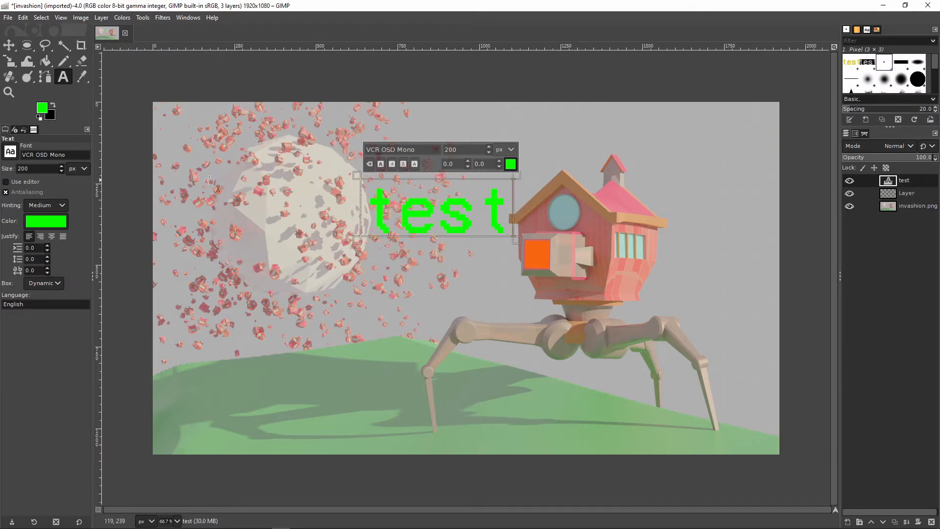
pyautogui.press('Return')
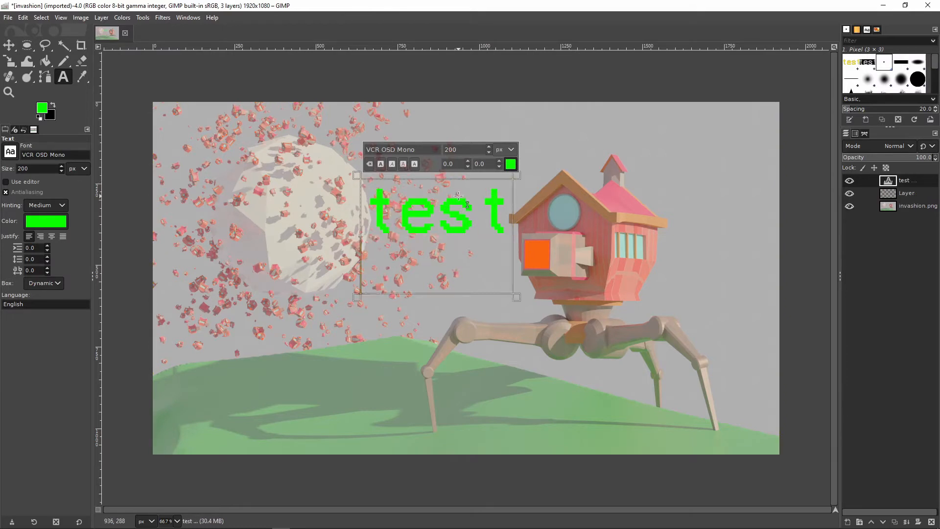
pyautogui.click(343, 248)
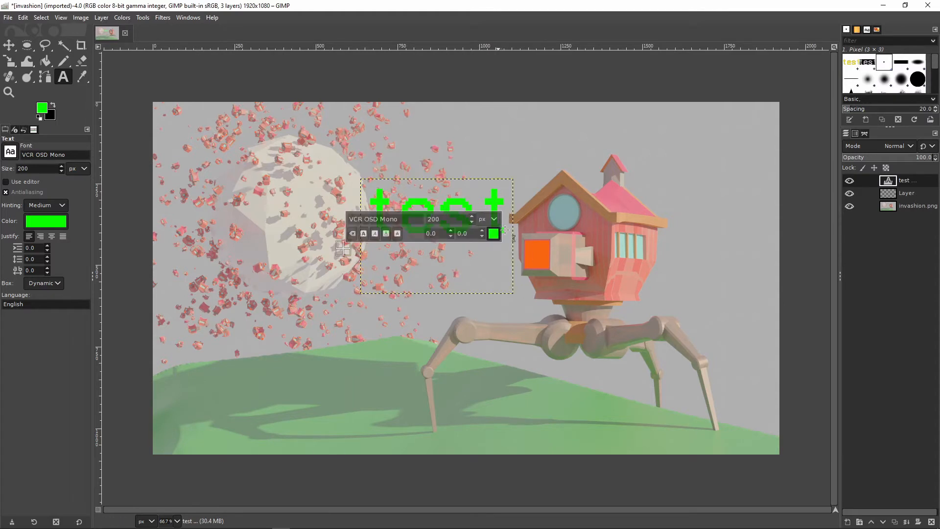
# Move the "test" text layer slightly left so it overlaps the white sphere more
pyautogui.click(10, 46)
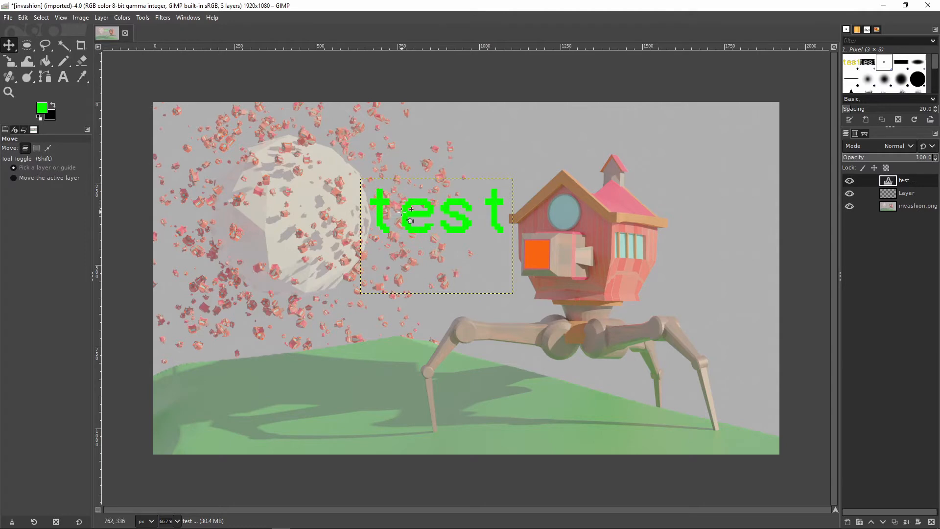
pyautogui.moveTo(402, 215); pyautogui.dragTo(423, 216)
pyautogui.hotkey('ctrl', 'z')
# Scale the text layer to 1055 × 794 px and move its lettering to the middle of the image
pyautogui.click(9, 60)
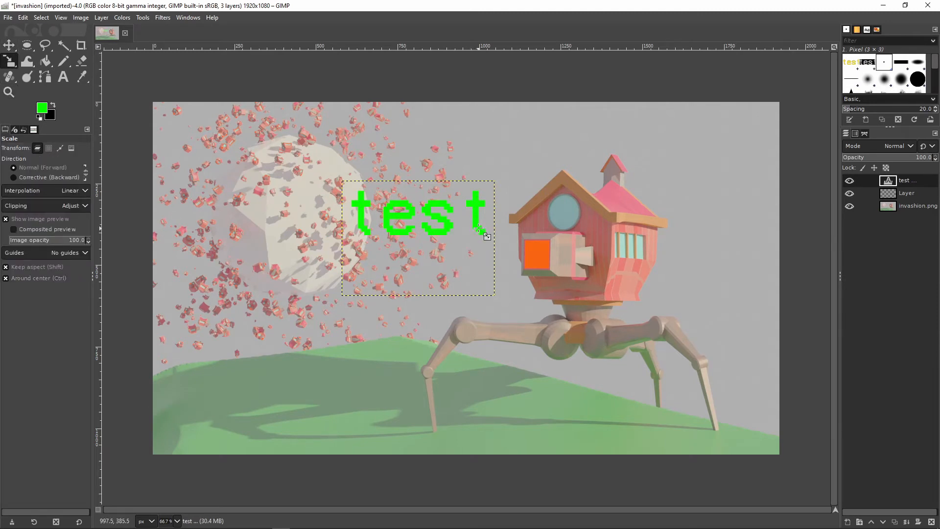
pyautogui.moveTo(477, 227); pyautogui.dragTo(841, 309)
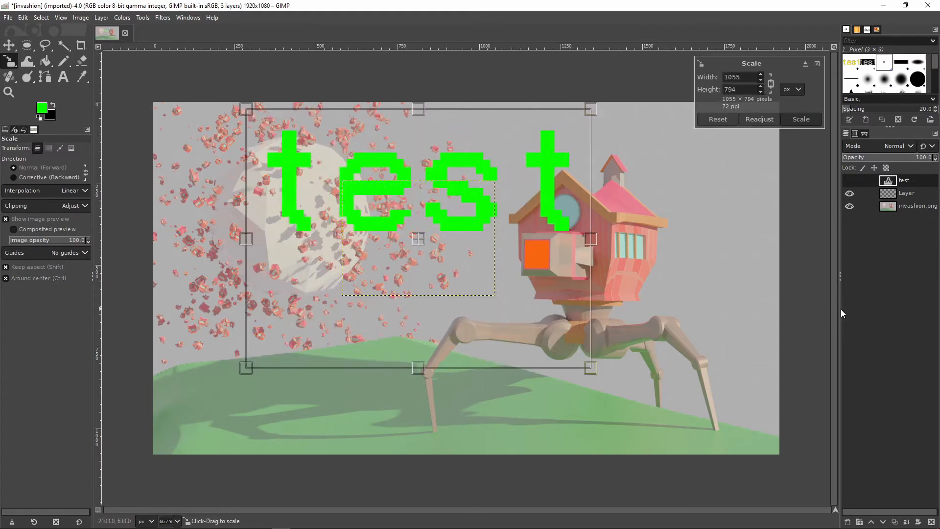
pyautogui.click(801, 122)
pyautogui.click(9, 45)
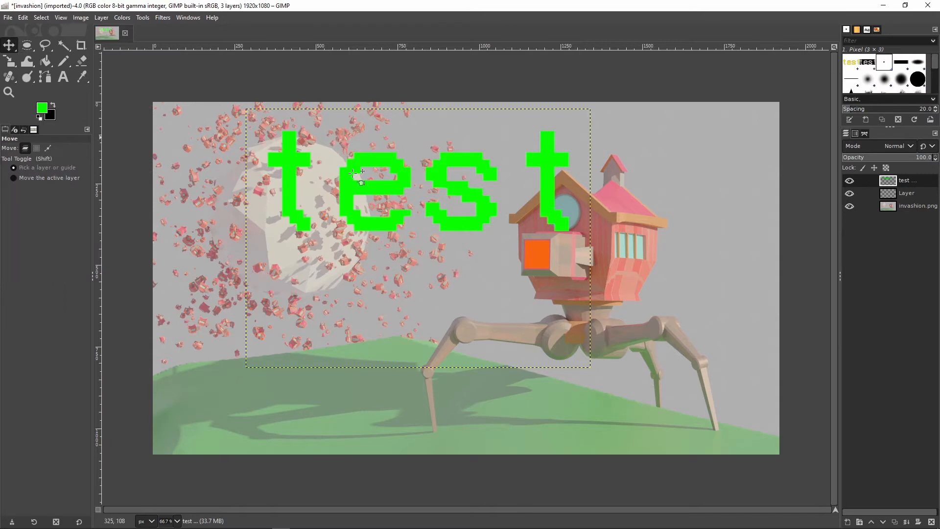
pyautogui.moveTo(378, 195); pyautogui.dragTo(437, 261)
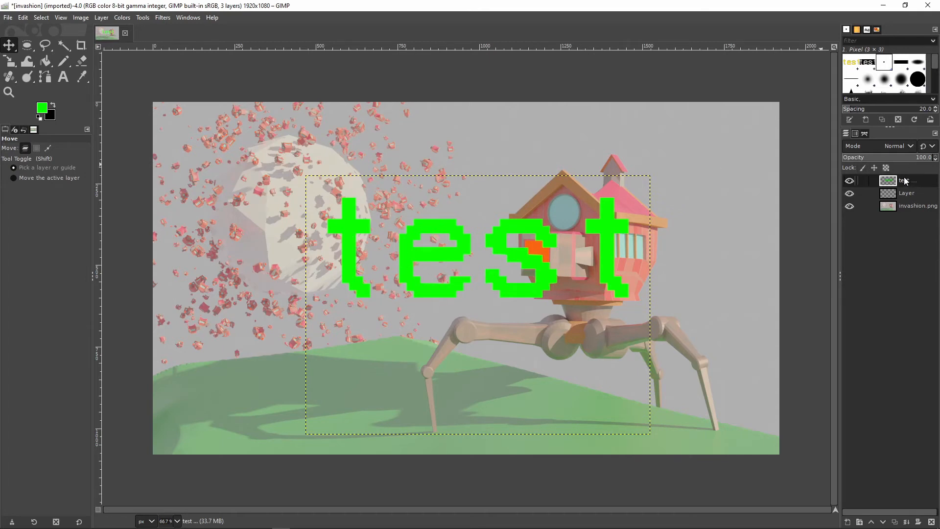
# Copy the scaled text layer and paste it as a new layer directly above the original
pyautogui.hotkey('ctrl', 'c')
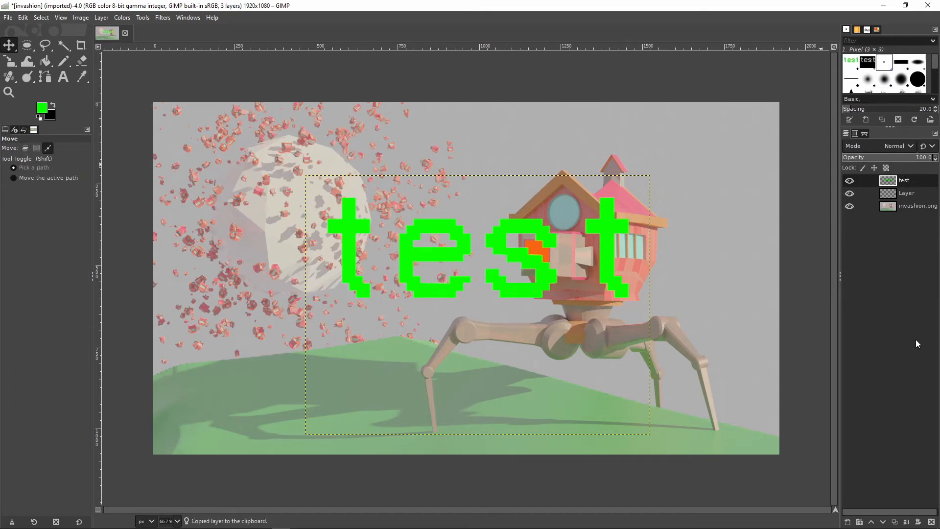
pyautogui.hotkey('ctrl', 'v')
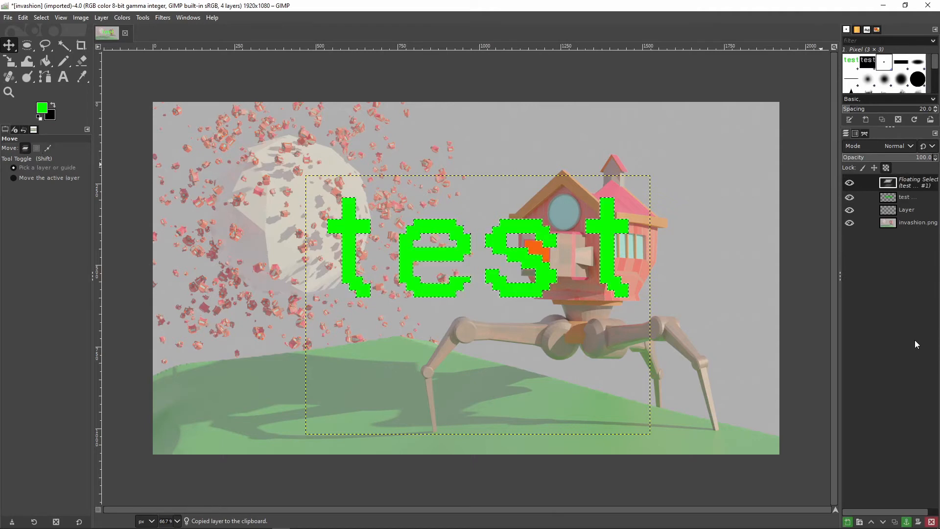
pyautogui.click(845, 523)
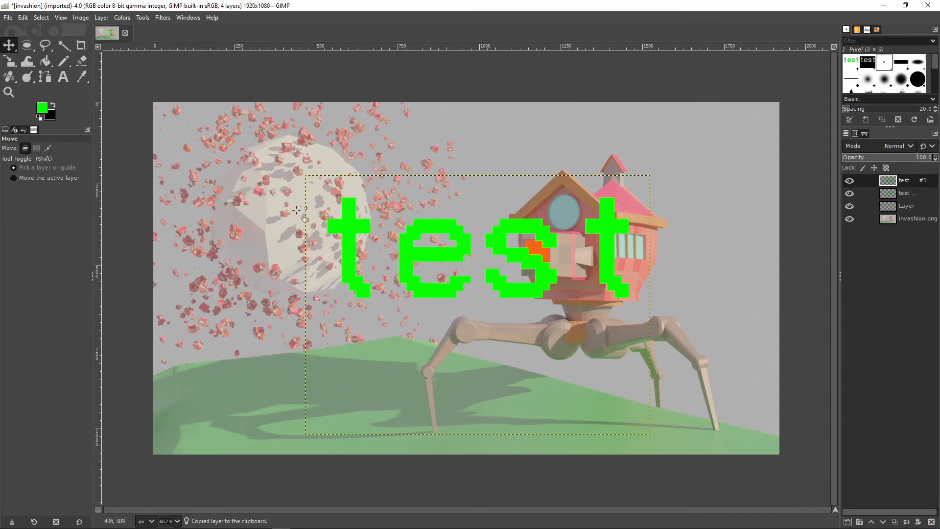
pyautogui.moveTo(467, 243); pyautogui.dragTo(463, 220)
# Apply a strong Gaussian Blur to the pasted text copy and raise the sharp text layer above it
pyautogui.click(163, 18)
pyautogui.moveTo(194, 84)
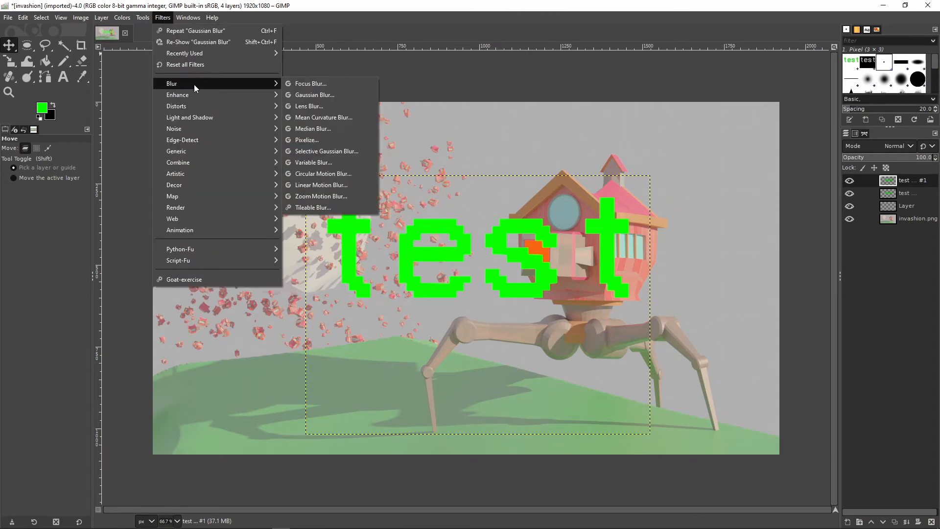
pyautogui.click(308, 94)
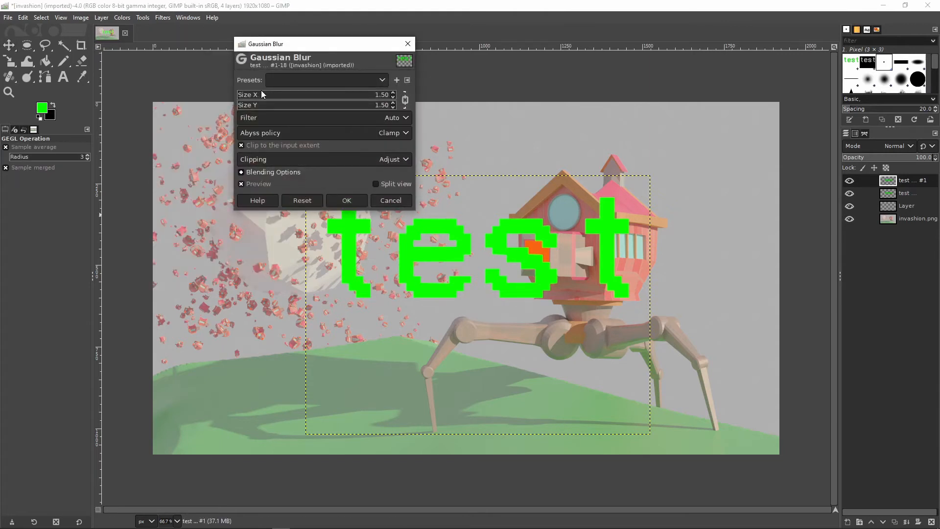
pyautogui.moveTo(258, 103); pyautogui.dragTo(321, 100)
pyautogui.click(355, 200)
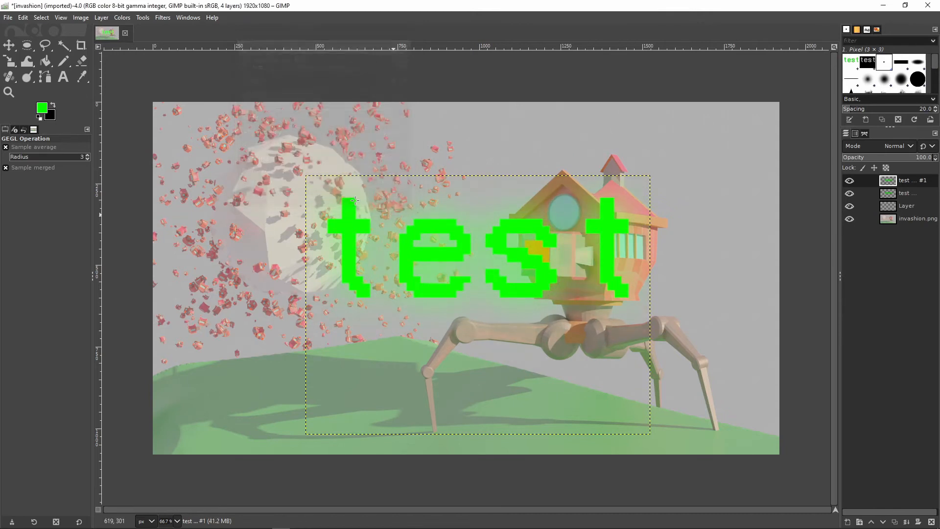
pyautogui.click(917, 195)
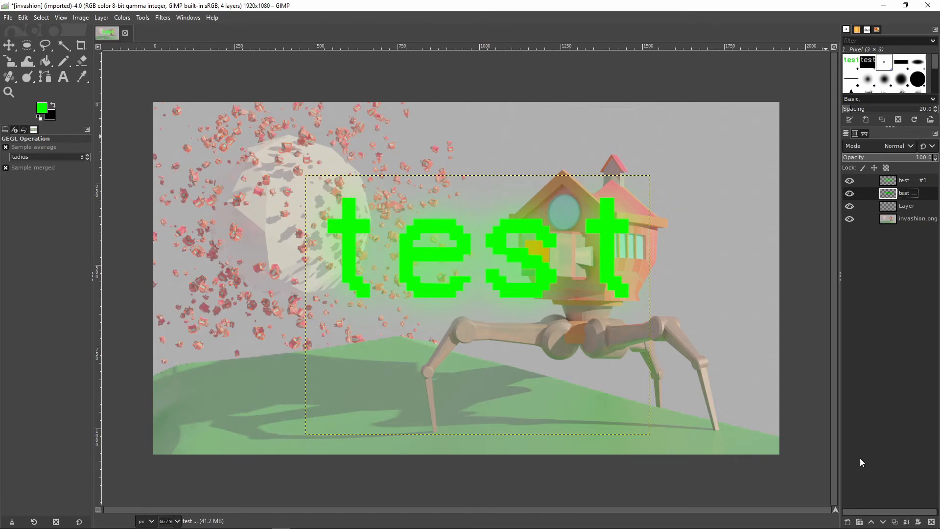
pyautogui.click(870, 520)
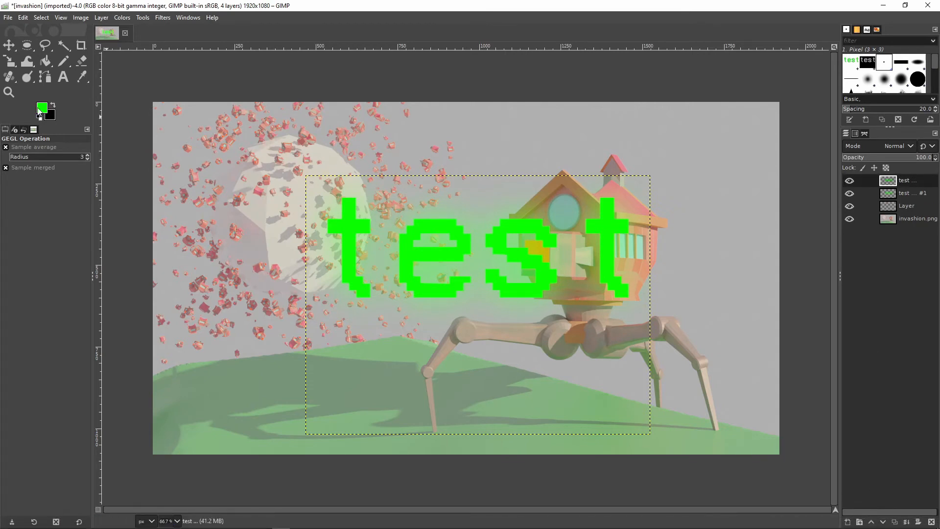
# Fuzzy-select all four letters of "test" on the sharp text layer as one combined selection
pyautogui.click(63, 45)
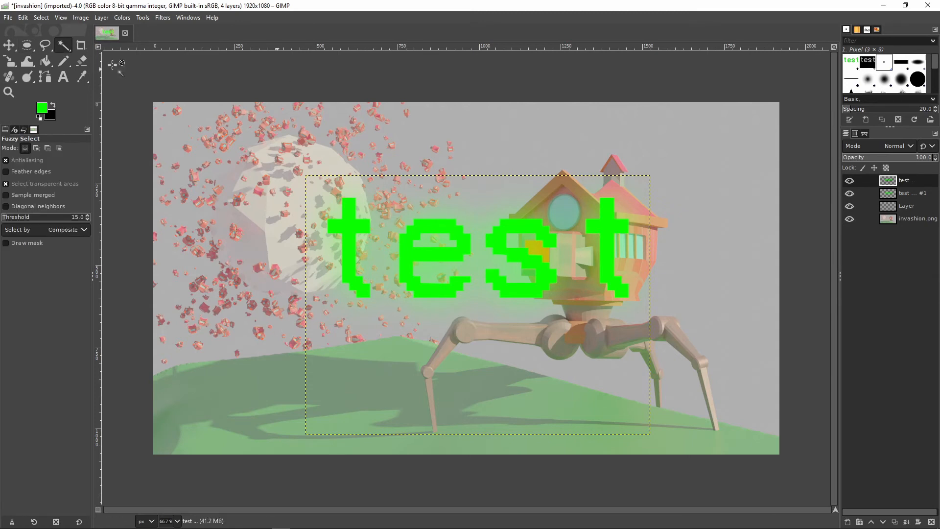
pyautogui.keyDown('shift'); pyautogui.click(348, 241); pyautogui.keyUp('shift')
pyautogui.keyDown('shift'); pyautogui.click(441, 254); pyautogui.keyUp('shift')
pyautogui.keyDown('shift'); pyautogui.click(509, 252); pyautogui.keyUp('shift')
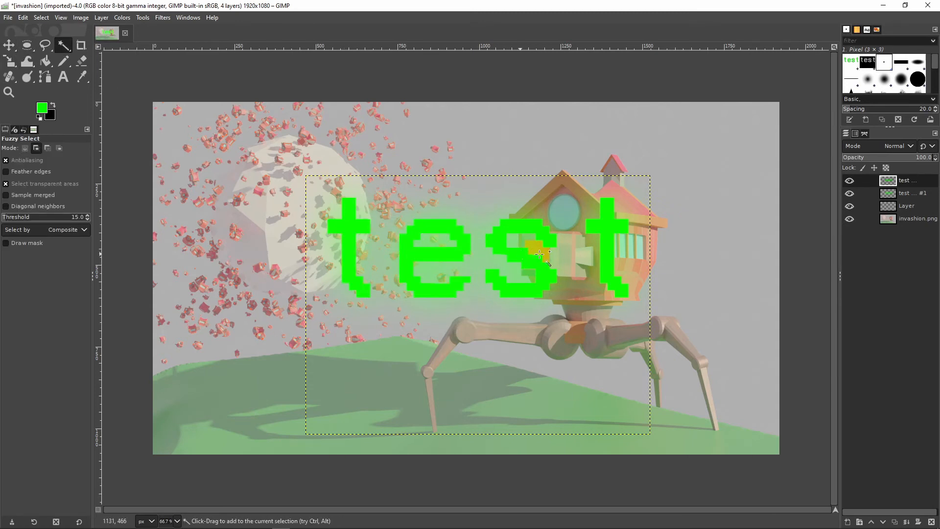
pyautogui.keyDown('shift'); pyautogui.click(606, 245); pyautogui.keyUp('shift')
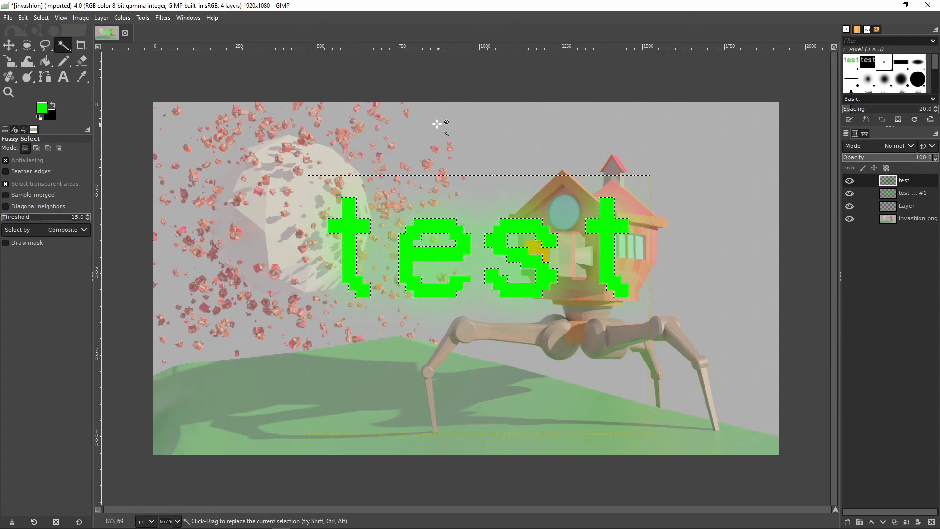
# Set the foreground colour to darker green 08bd00 and bucket-fill each of the four selected letters with it
pyautogui.click(42, 107)
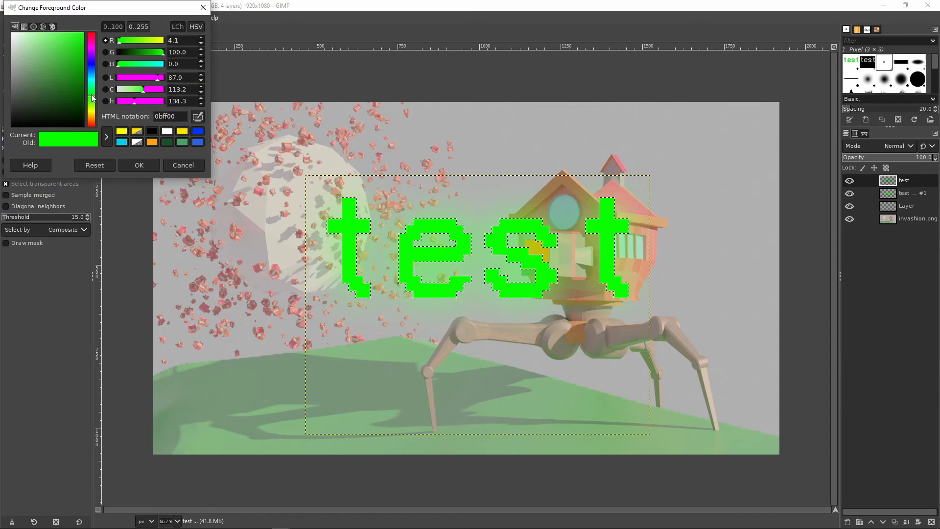
pyautogui.click(80, 48)
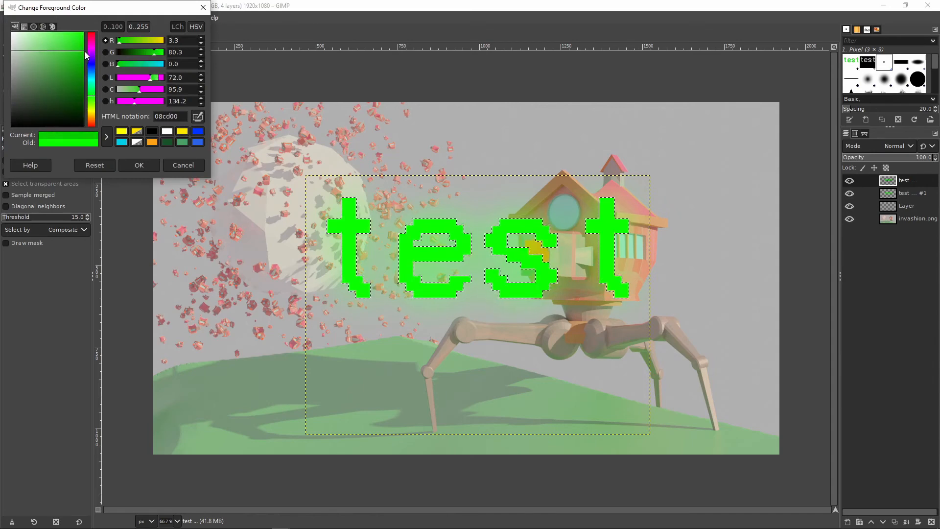
pyautogui.click(139, 165)
pyautogui.click(45, 61)
pyautogui.click(345, 235)
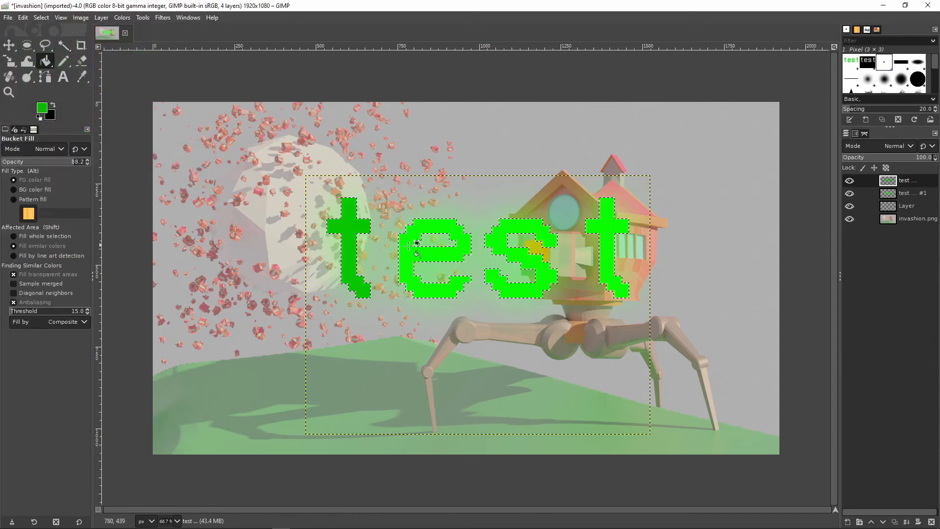
pyautogui.click(422, 255)
pyautogui.click(507, 250)
pyautogui.click(604, 256)
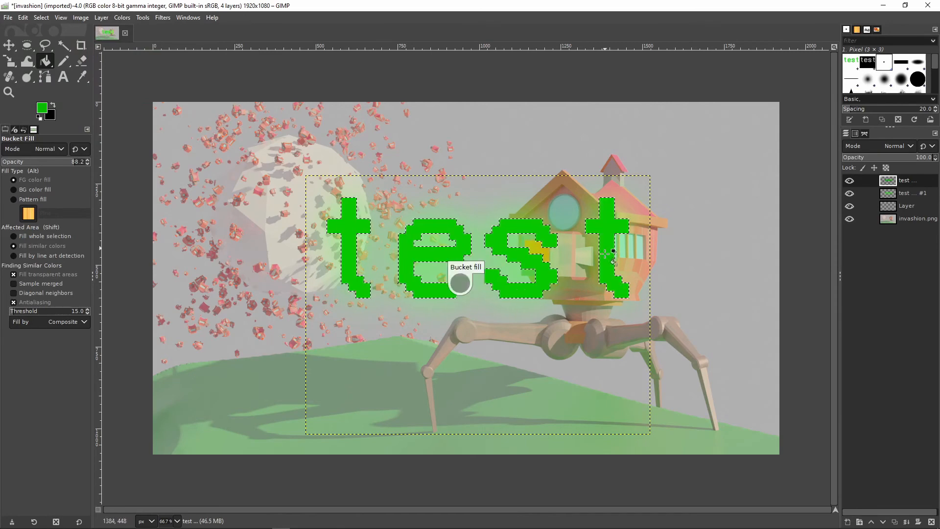
# Select the entire image and move the dark green text layer down and to the right of its blurred copy
pyautogui.click(41, 18)
pyautogui.click(41, 18)
pyautogui.click(41, 18)
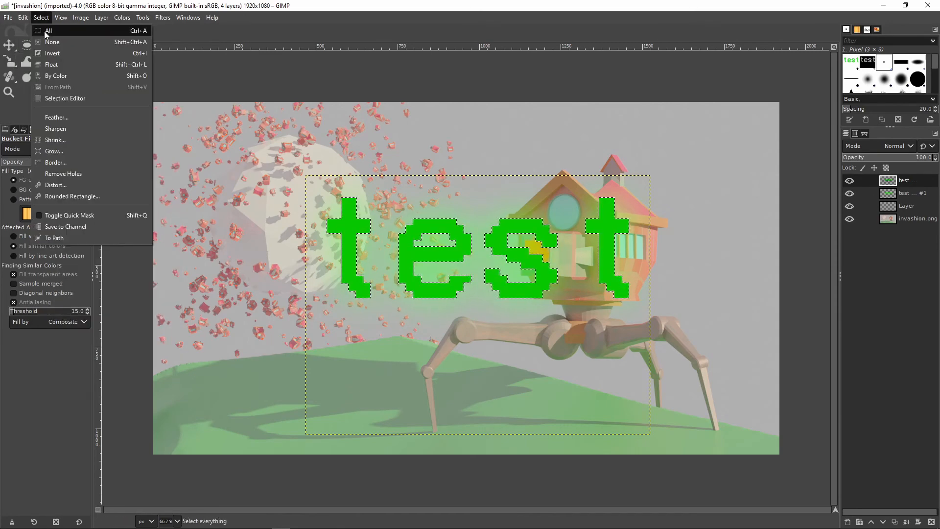
pyautogui.click(44, 29)
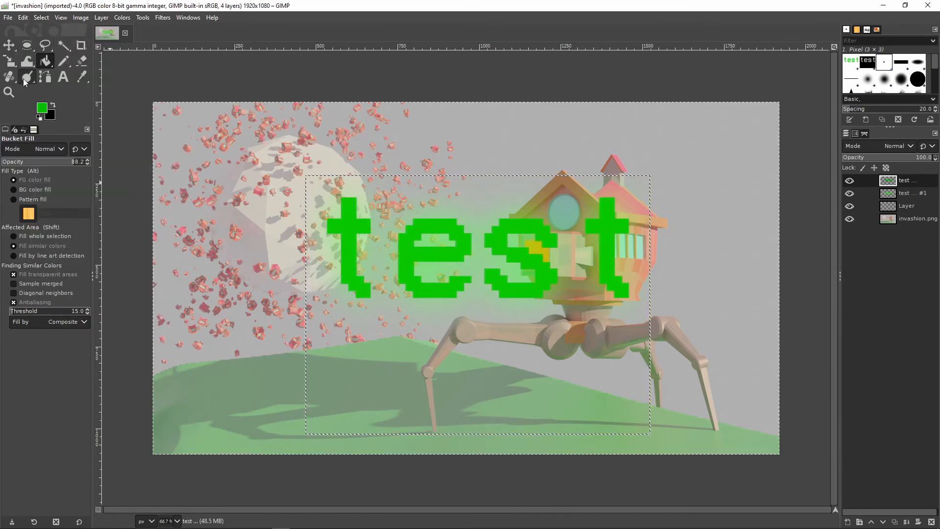
pyautogui.click(8, 45)
pyautogui.moveTo(401, 255); pyautogui.dragTo(428, 301)
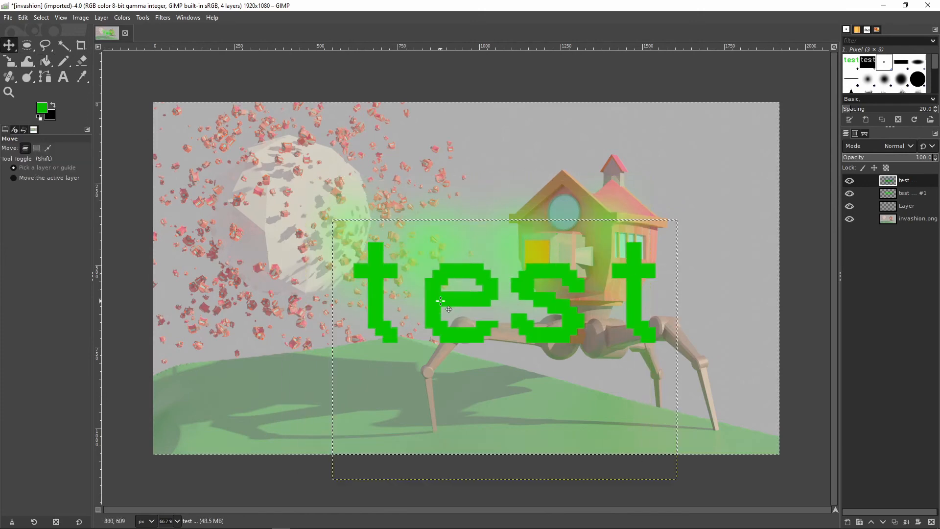
# Undo the last move of the dark green text and merge its layer down onto the blurred copy
pyautogui.hotkey('ctrl', 'z')
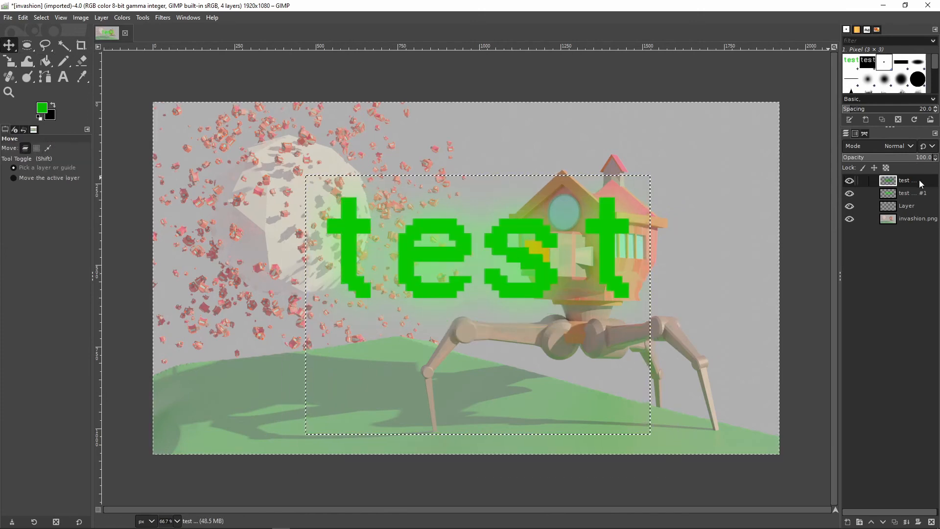
pyautogui.rightClick(913, 185)
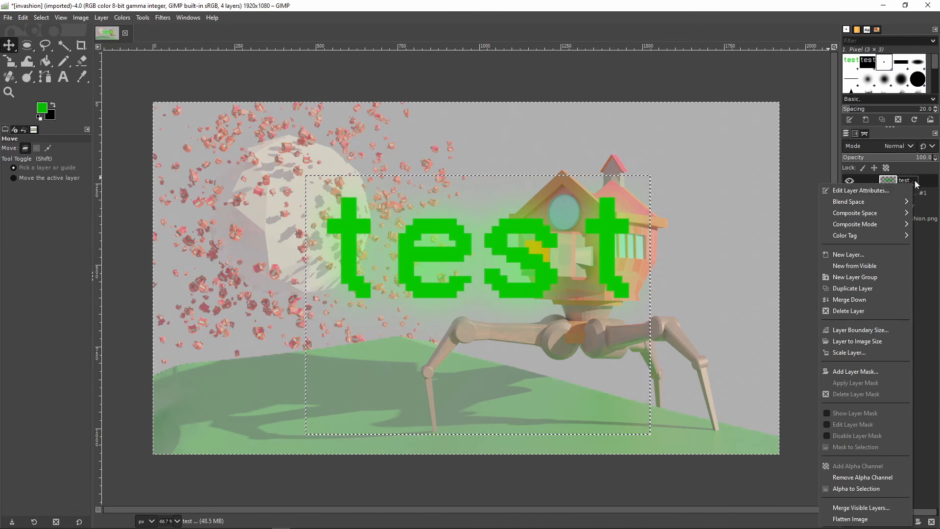
pyautogui.click(852, 300)
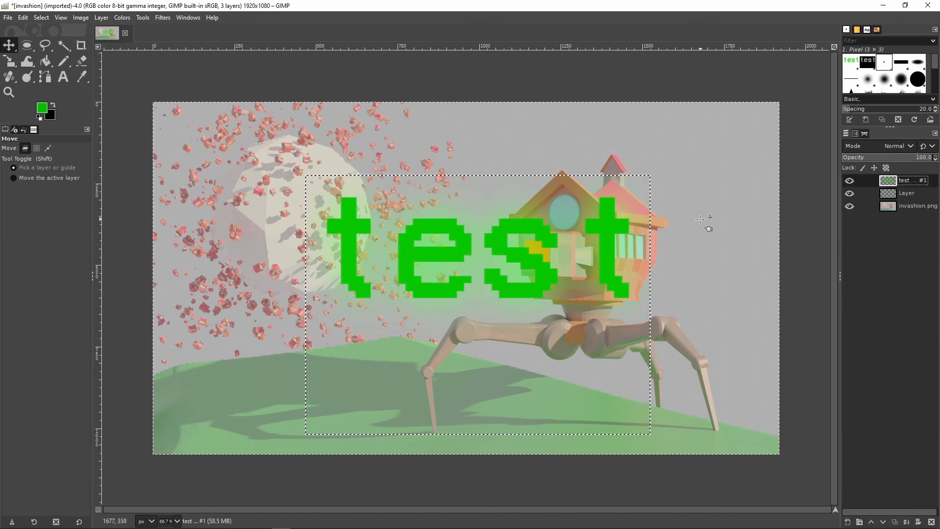
# Move the merged glowing text slightly up and to the left, and rotate it clockwise by 13.82 degrees
pyautogui.moveTo(611, 236); pyautogui.dragTo(587, 142)
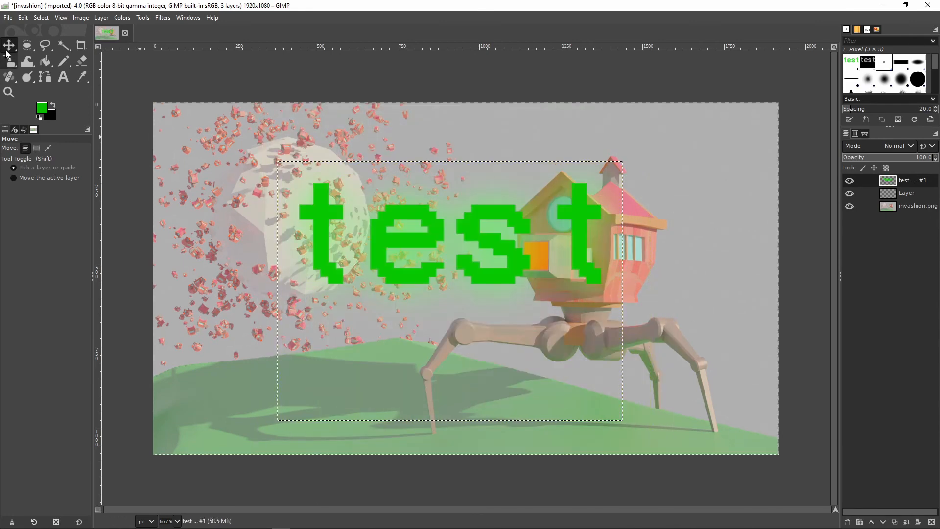
pyautogui.click(10, 63)
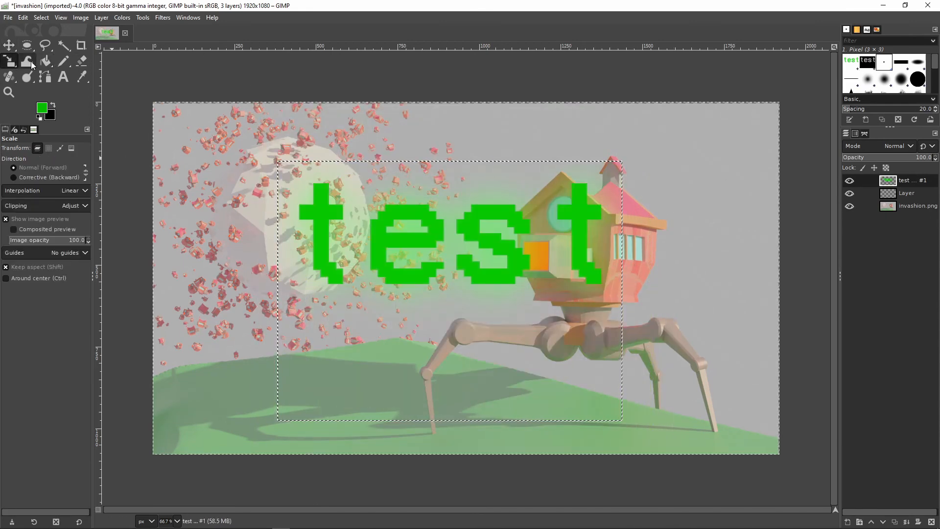
pyautogui.moveTo(10, 61); pyautogui.dragTo(72, 82)
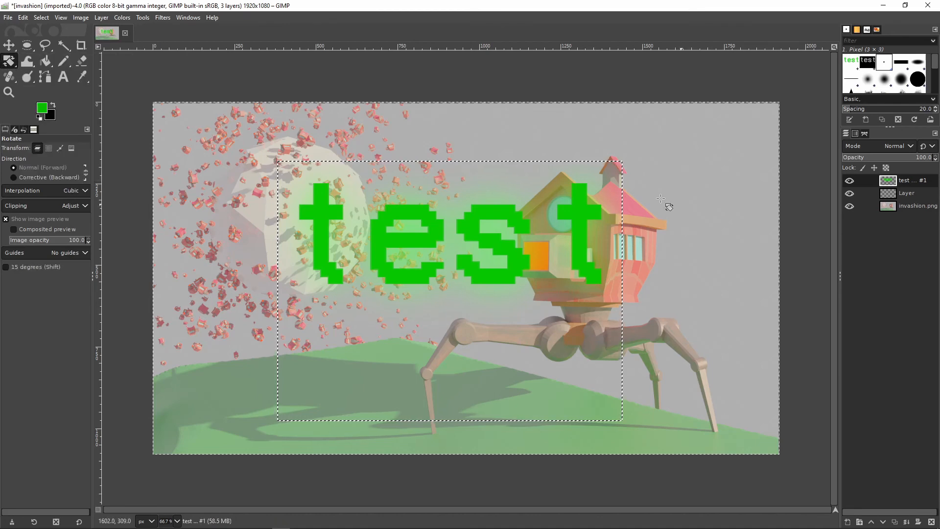
pyautogui.moveTo(601, 228); pyautogui.dragTo(660, 207)
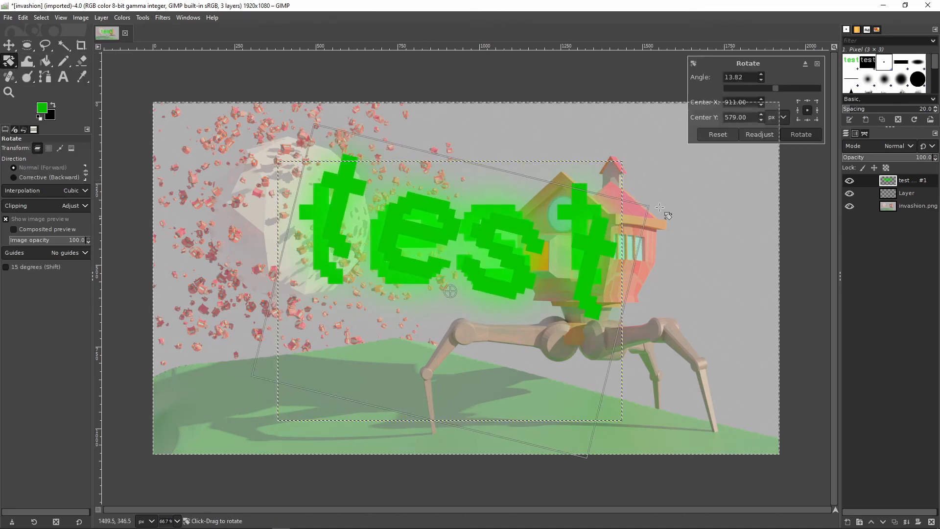
pyautogui.click(807, 137)
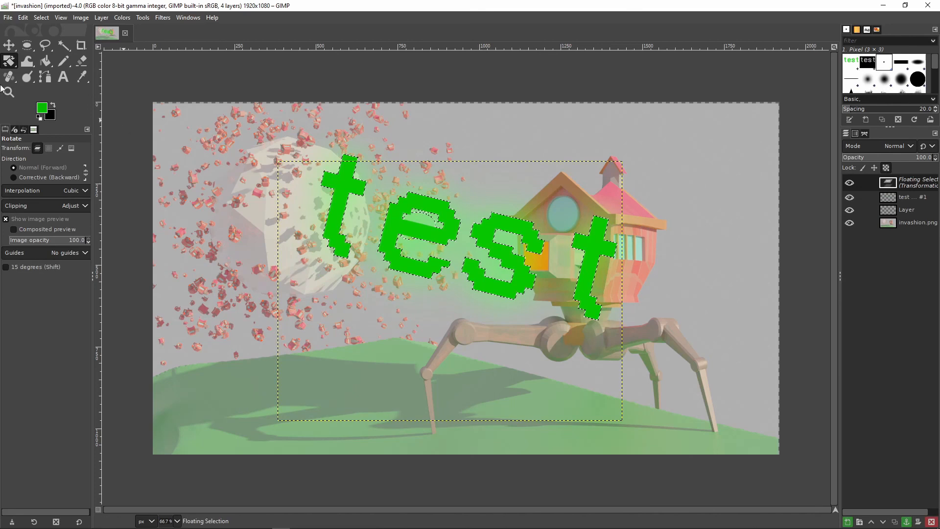
# Move the rotated glowing text to the image's upper right, over the house roof, and anchor the floating selection
pyautogui.click(9, 45)
pyautogui.moveTo(508, 231); pyautogui.dragTo(648, 188)
pyautogui.hotkey('ctrl', 'h')
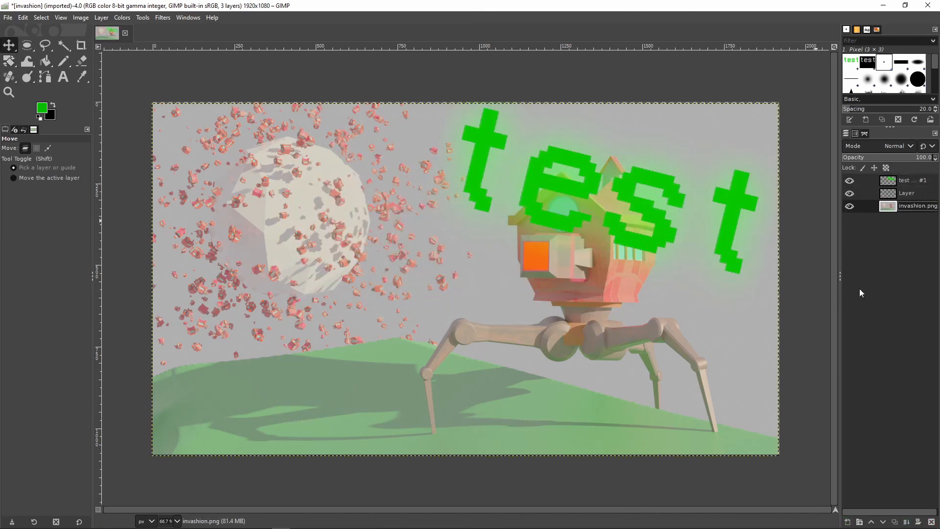